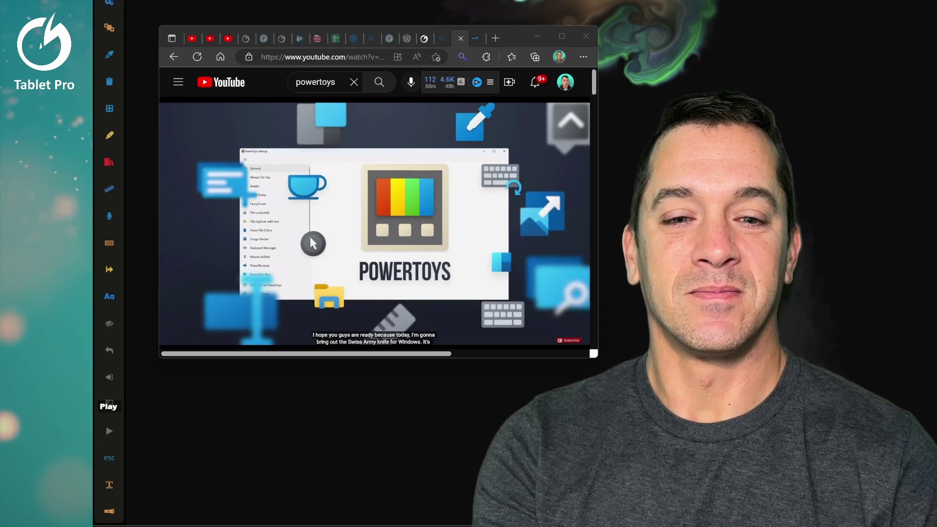
- Play and pause the PowerToys video on YouTube from the Tablet Pro panel
left_click(109, 404)
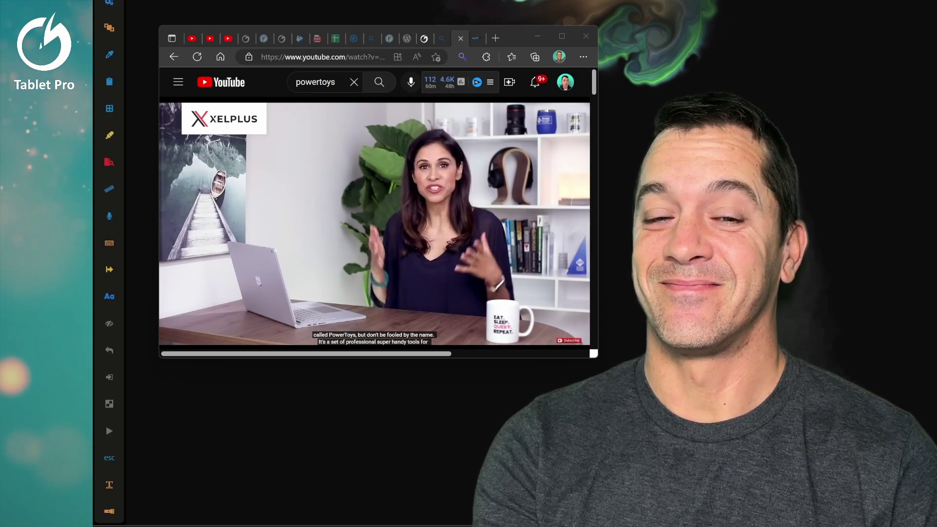
left_click(109, 404)
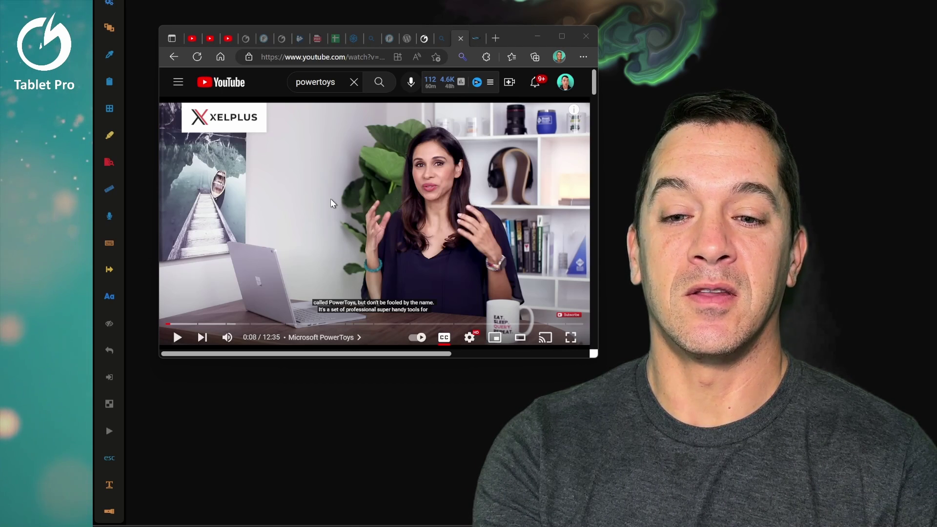
left_click(109, 297)
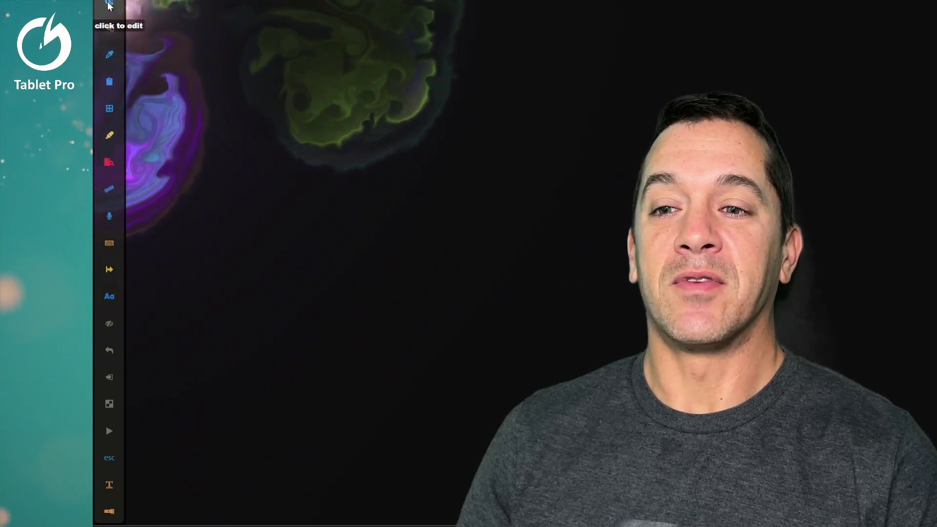
- Open the Mini Layout Editor, enter button-picking mode, and close the editor without editing a button
left_click(109, 4)
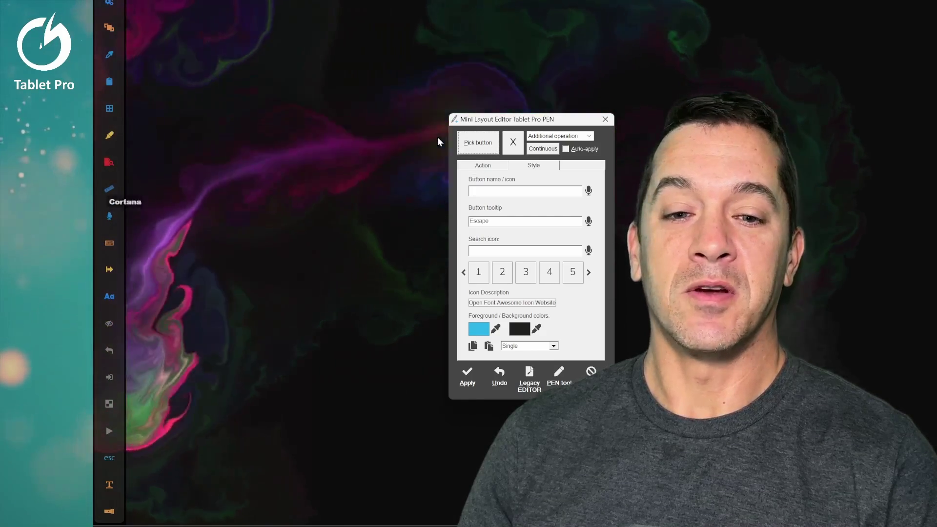
left_click(478, 143)
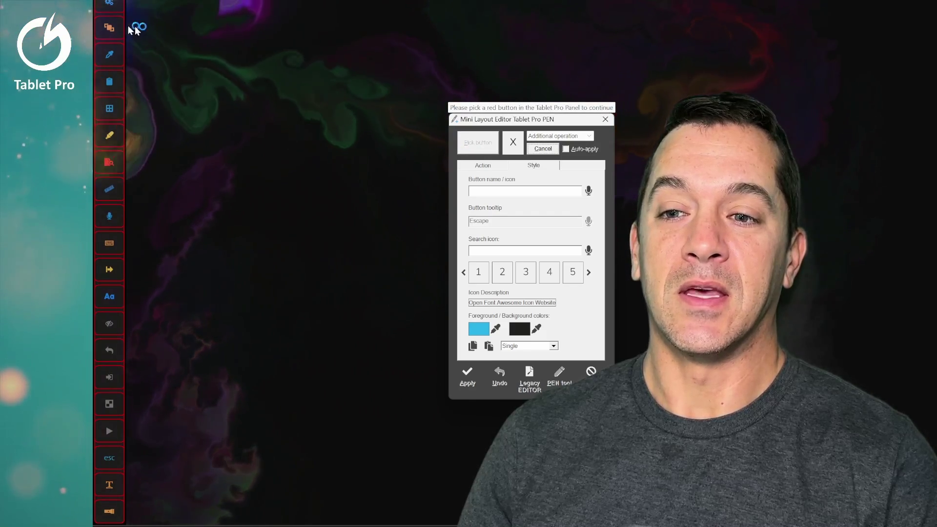
left_click(606, 119)
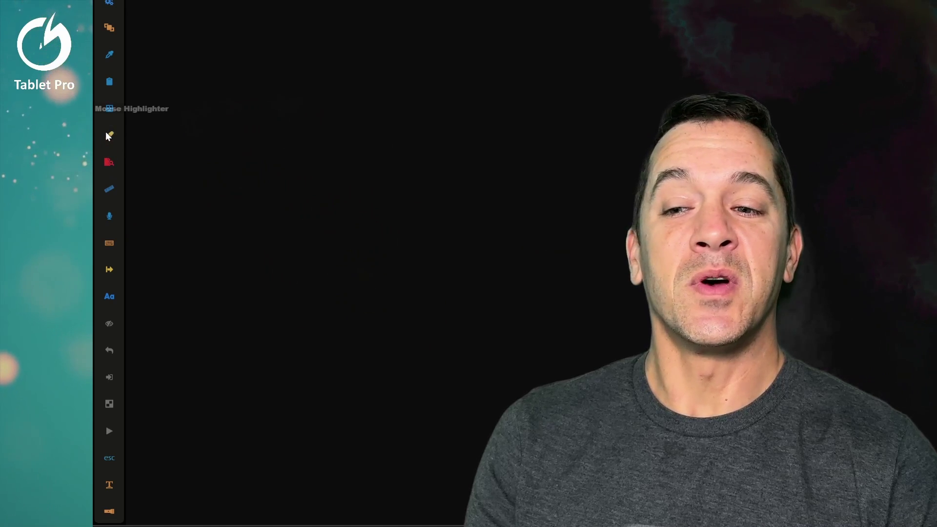
- Launch Notepad by searching for "note", reposition its window, and pin it always on top
left_click(108, 135)
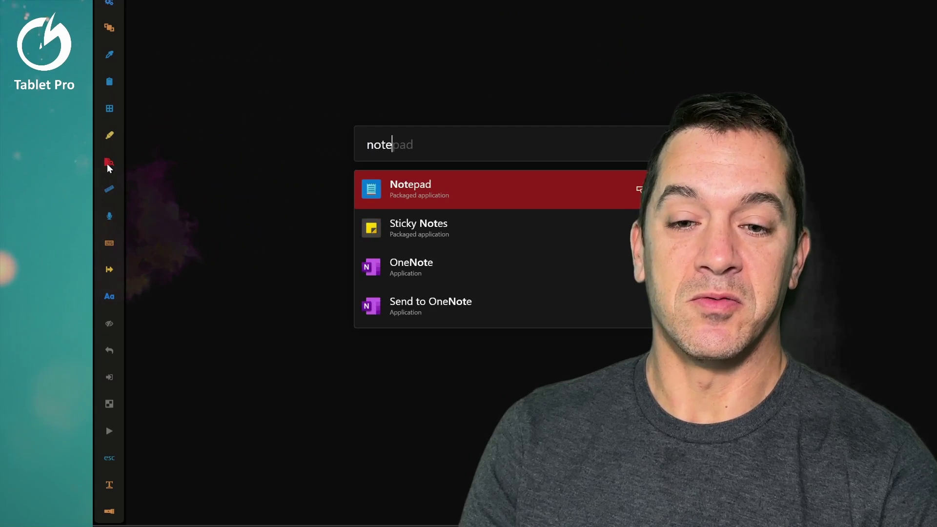
key("Return")
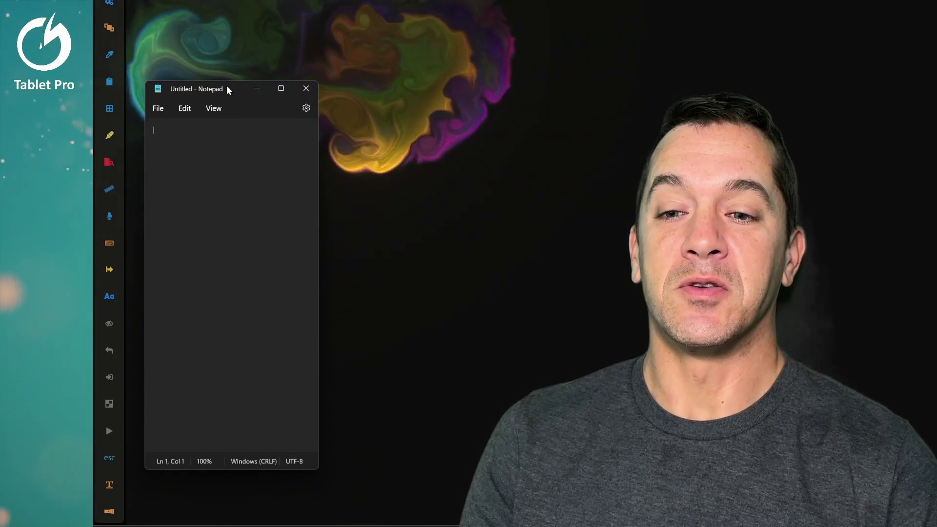
left_click_drag(226, 86, 332, 92)
left_click(110, 27)
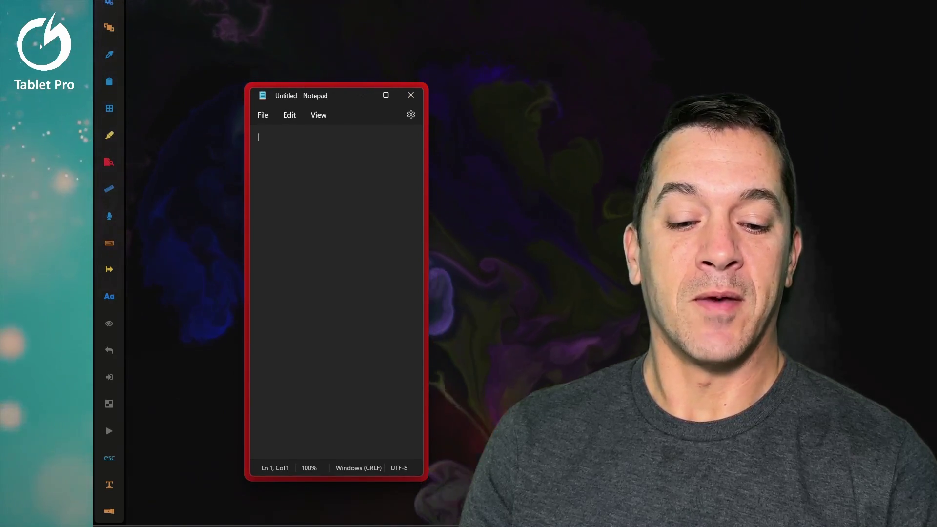
- Switch to the OneNote licenses page at a blank area and pin the OneNote window always on top
left_click(522, 526)
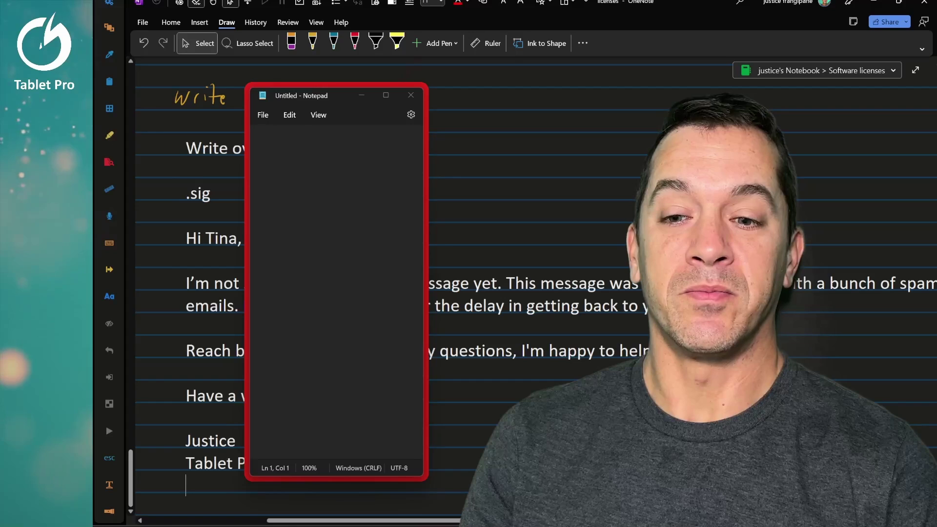
scroll(585, 352, "down", 7)
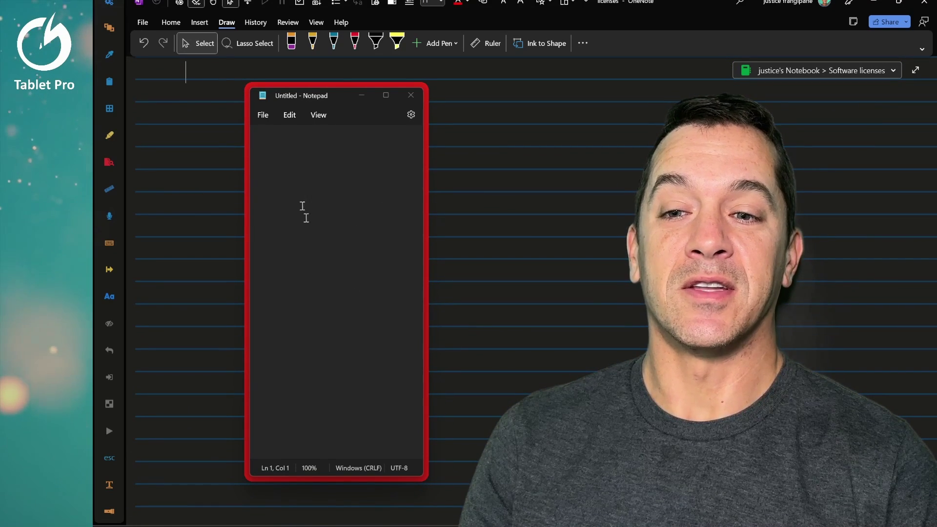
left_click(108, 29)
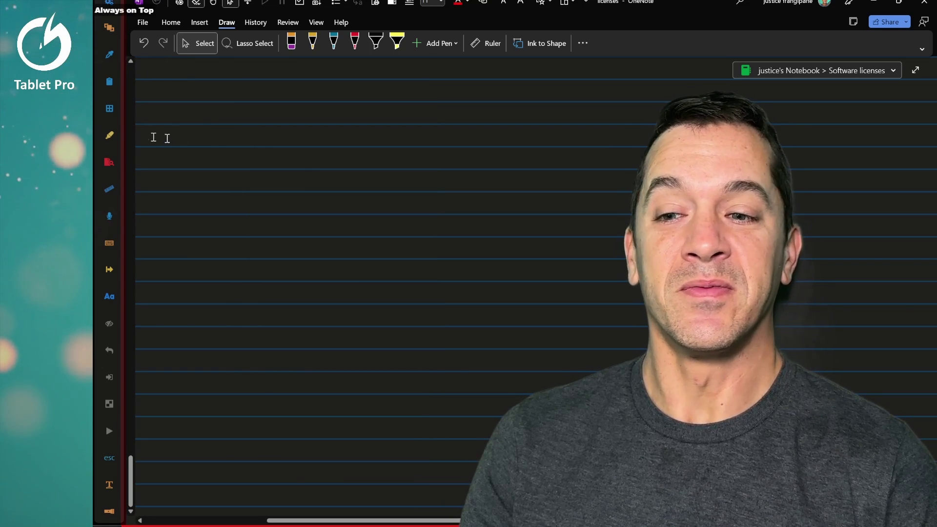
- Start the Screen Ruler and try its horizontal spacing and Bounds modes, measuring a rectangular area of the blank page
left_click(108, 193)
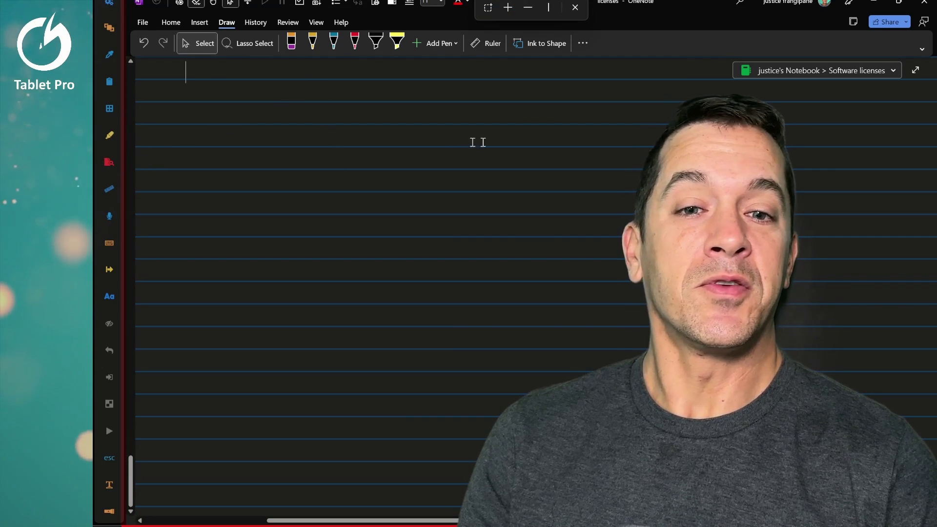
left_click(526, 9)
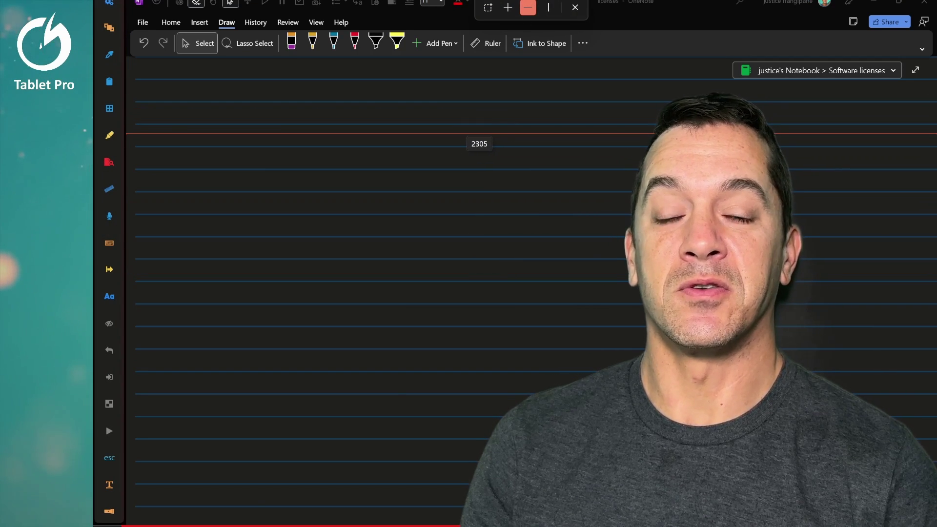
left_click(485, 10)
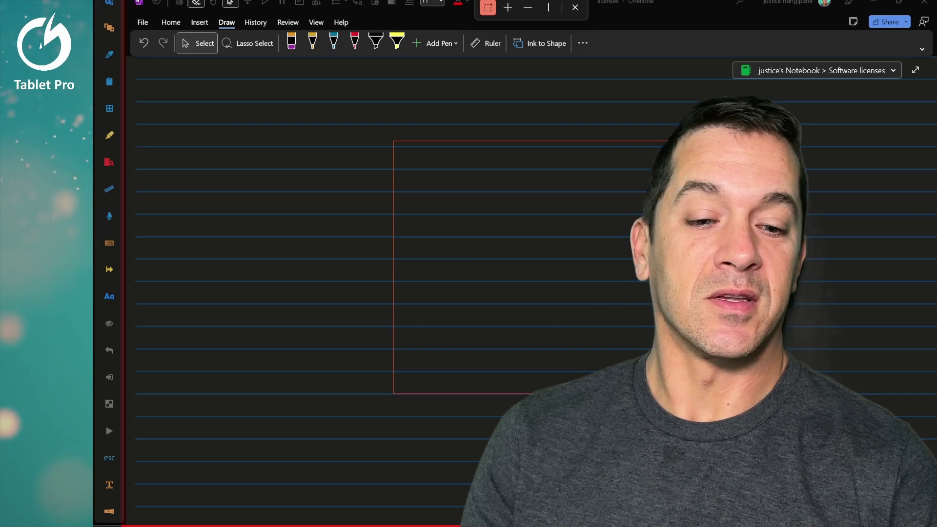
left_click_drag(722, 400, 722, 378)
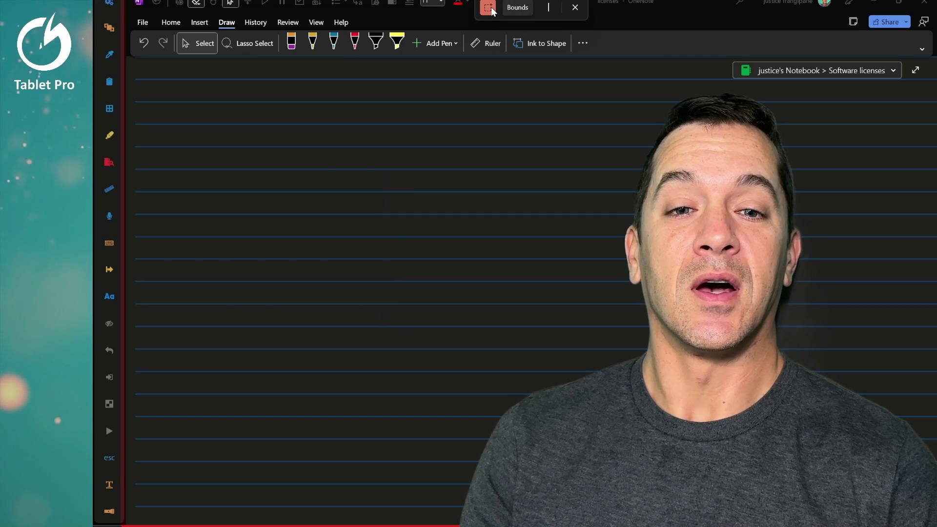
left_click(508, 8)
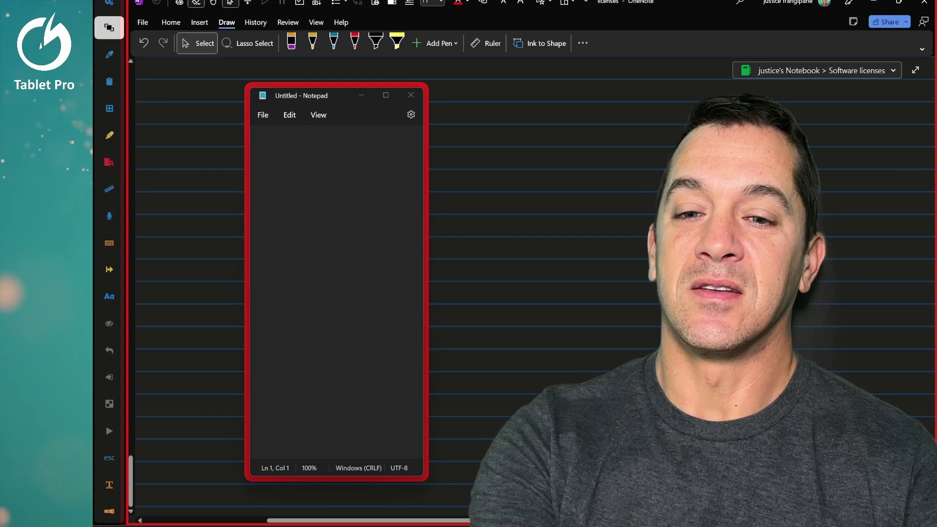
- Cycle the Tablet Pro panel through its wider button layouts and return to the single-column small artist pad
left_click(109, 27)
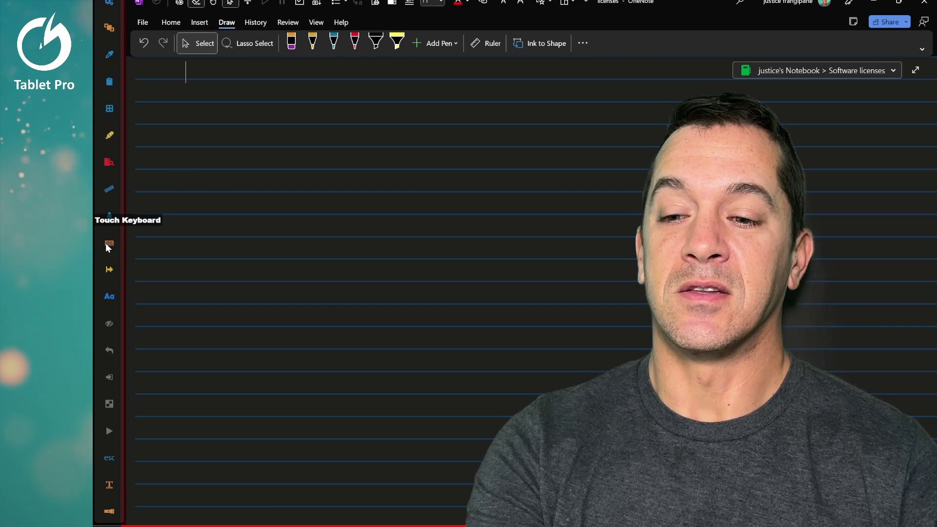
left_click(108, 270)
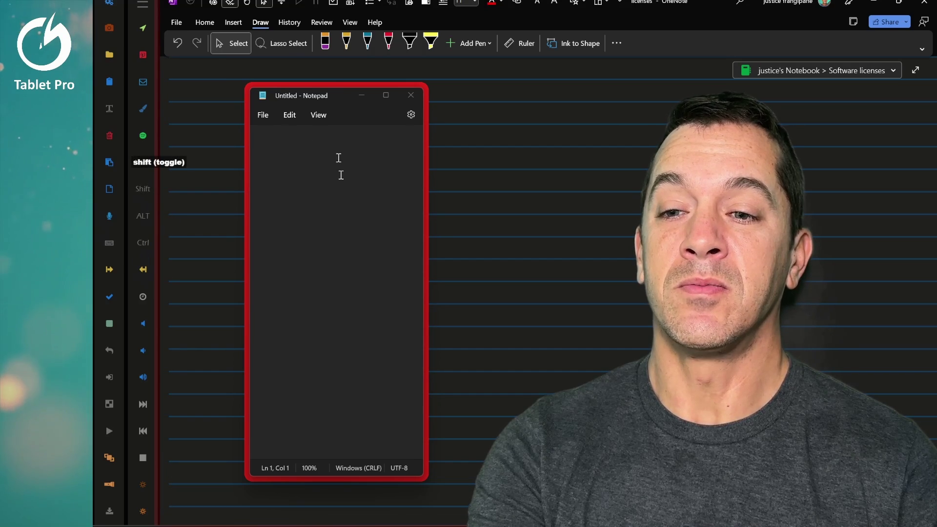
key("alt+F4")
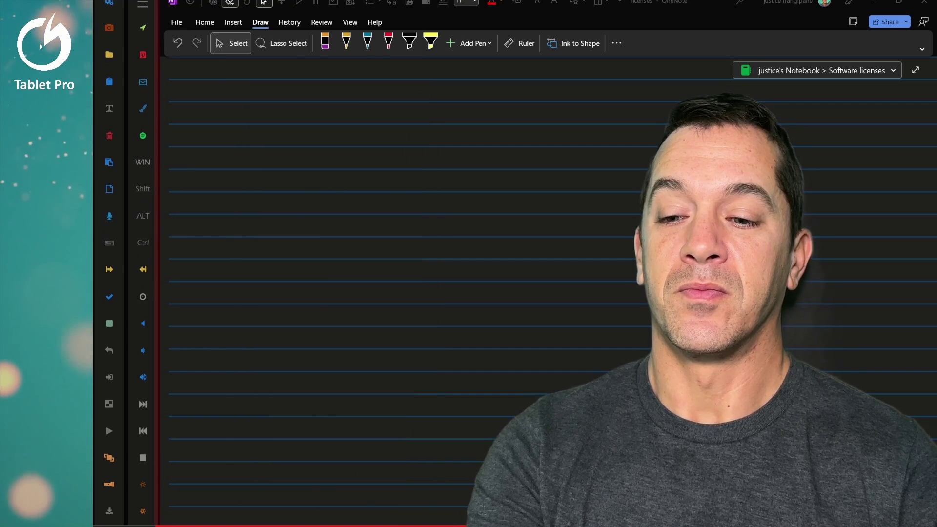
left_click(110, 269)
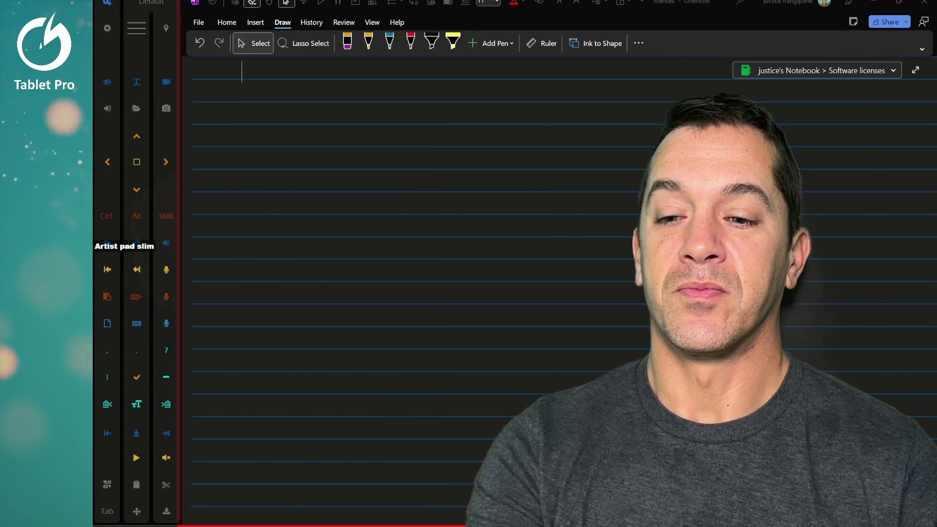
left_click(97, 273)
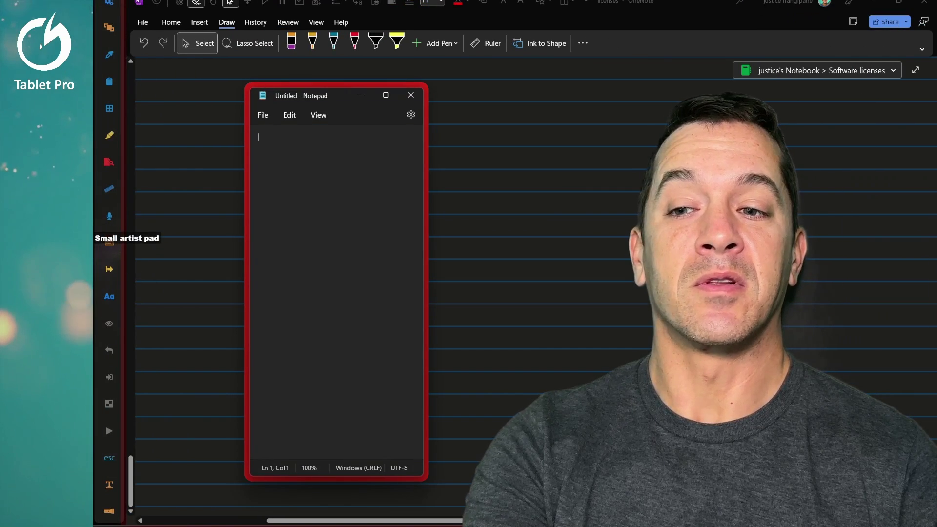
- Turn off always-on-top for the Notepad and OneNote windows, viewing all open windows in Task View in between
left_click(109, 27)
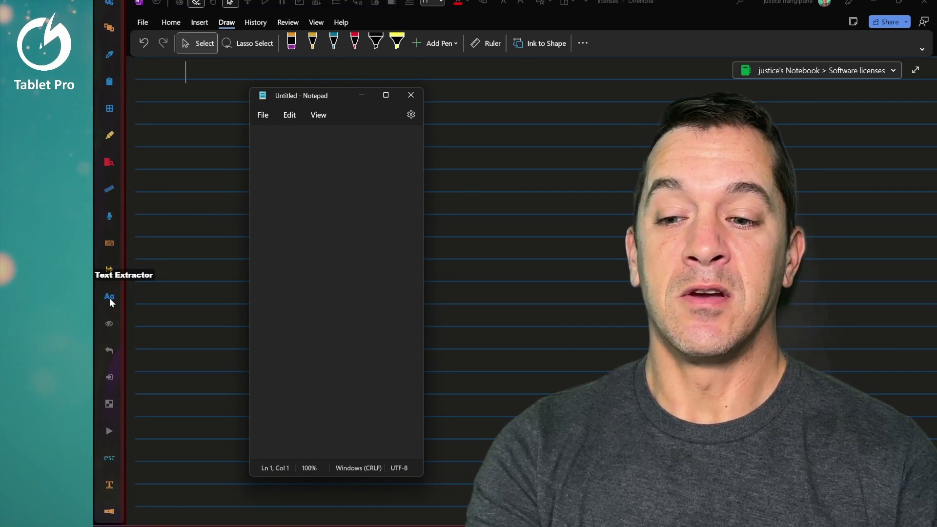
left_click(109, 323)
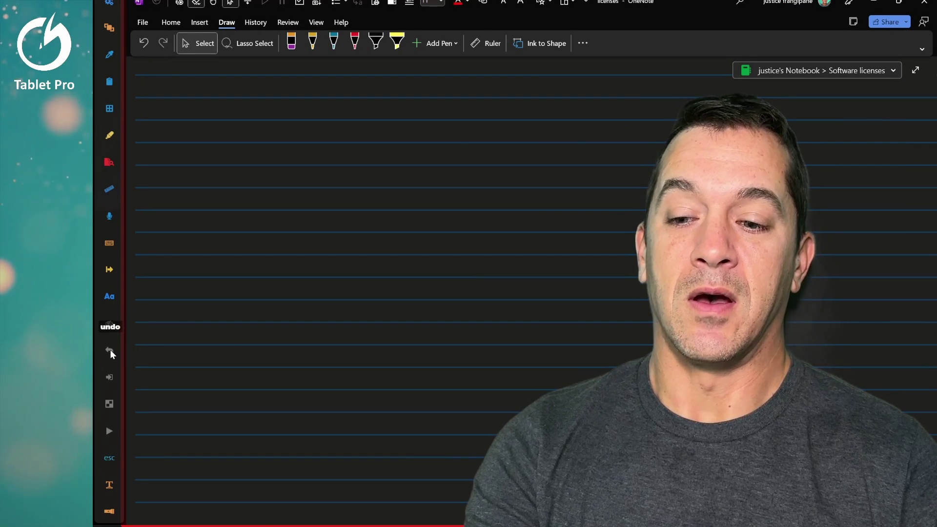
left_click(111, 380)
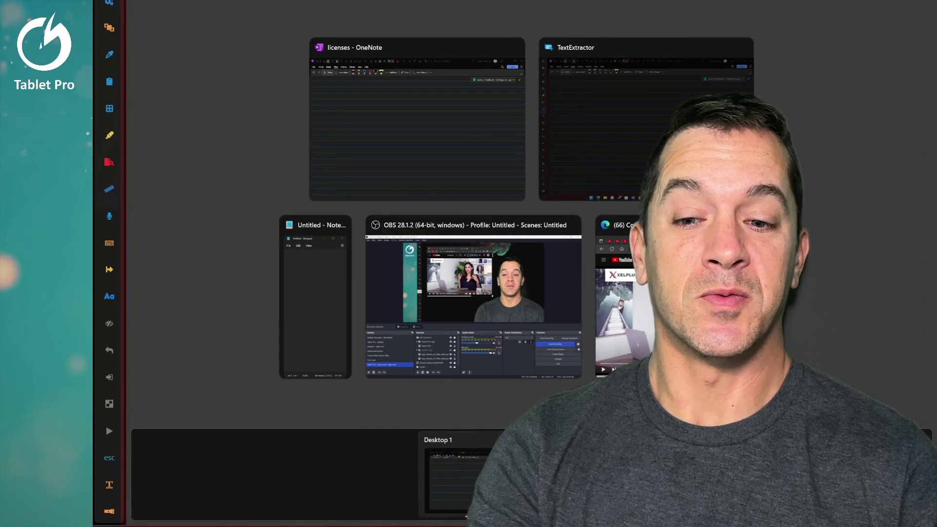
left_click(109, 350)
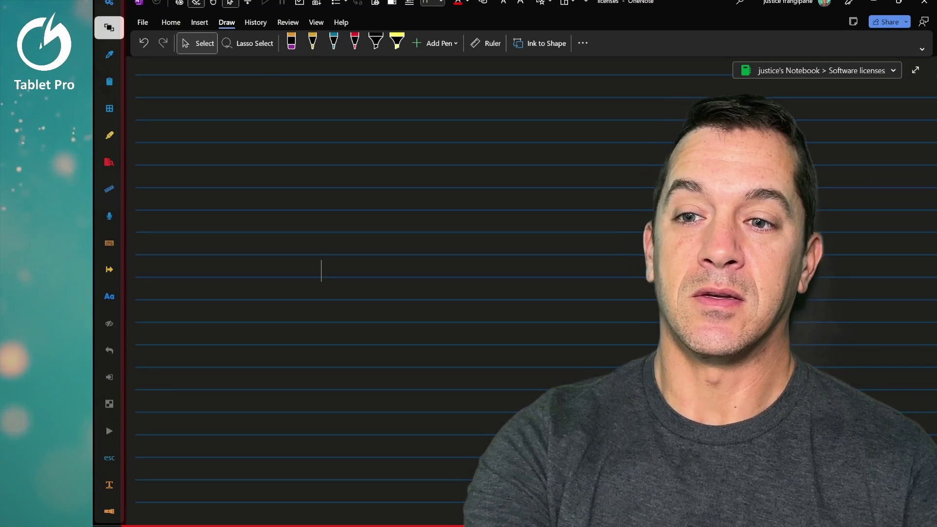
left_click(110, 27)
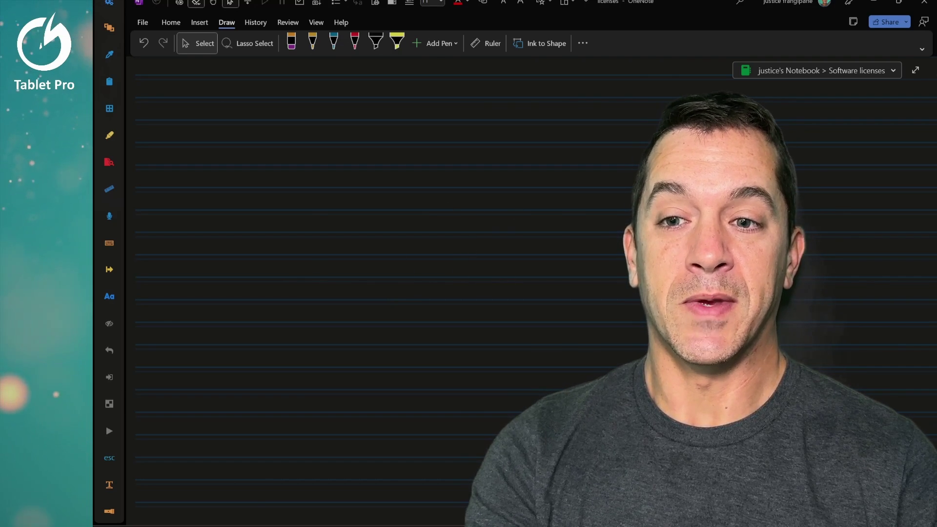
- Toggle the OneNote window's translucency on and off, and place the YouTube browser window behind OneNote, further inward on the desktop
left_click(110, 405)
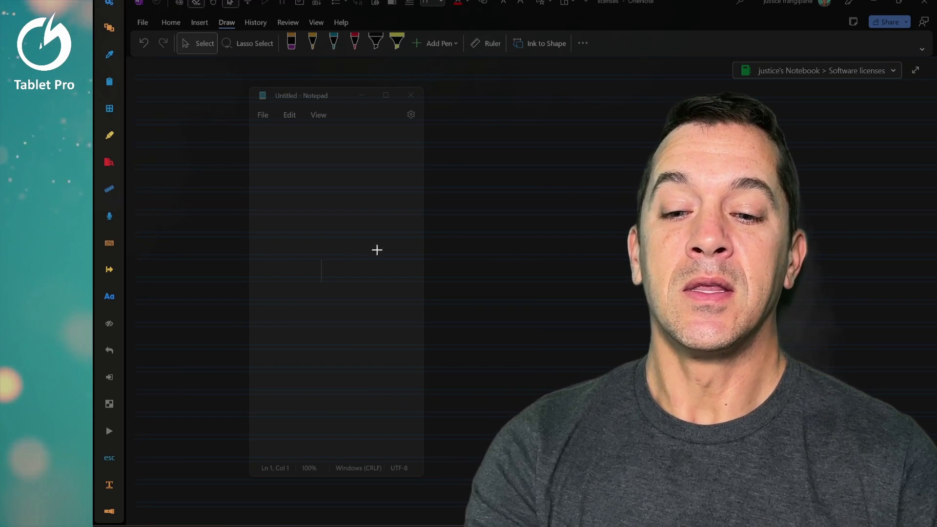
left_click(110, 404)
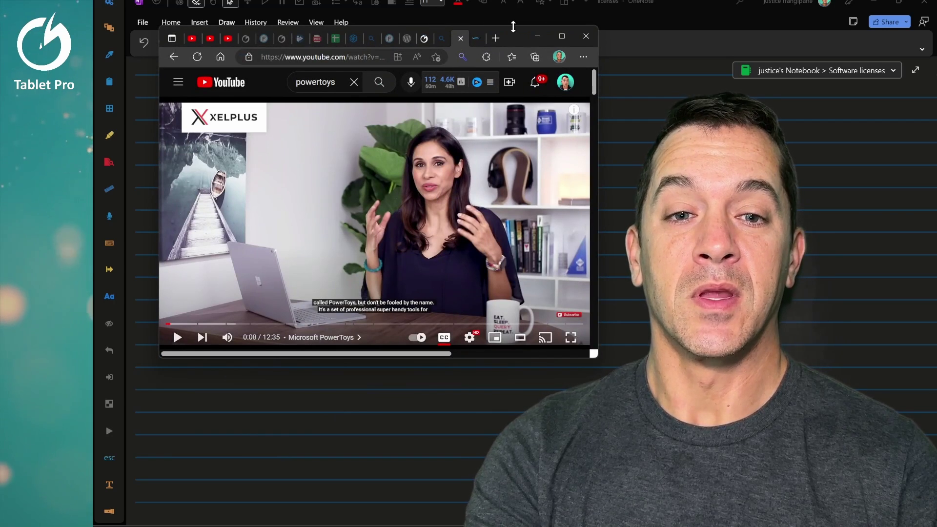
mouse_move(514, 34)
left_mouse_down()
mouse_move(564, 71)
mouse_move(691, 95)
left_mouse_up()
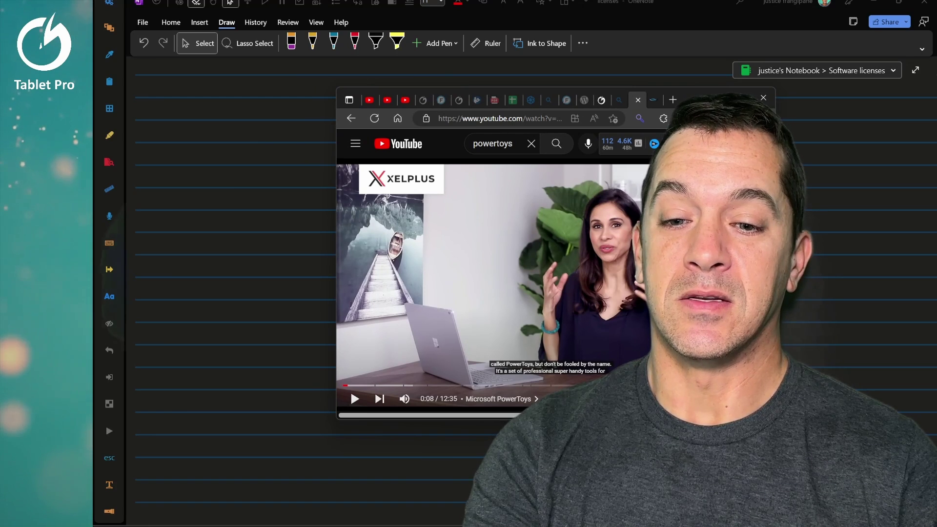
left_click(287, 270)
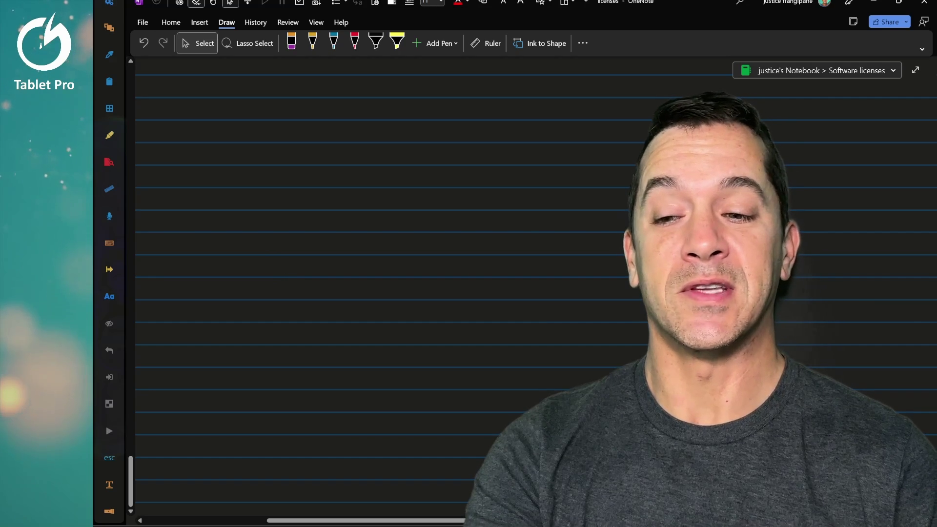
- Make the OneNote window translucent over the YouTube video, and play and pause the video while OneNote stays in front
left_click(109, 403)
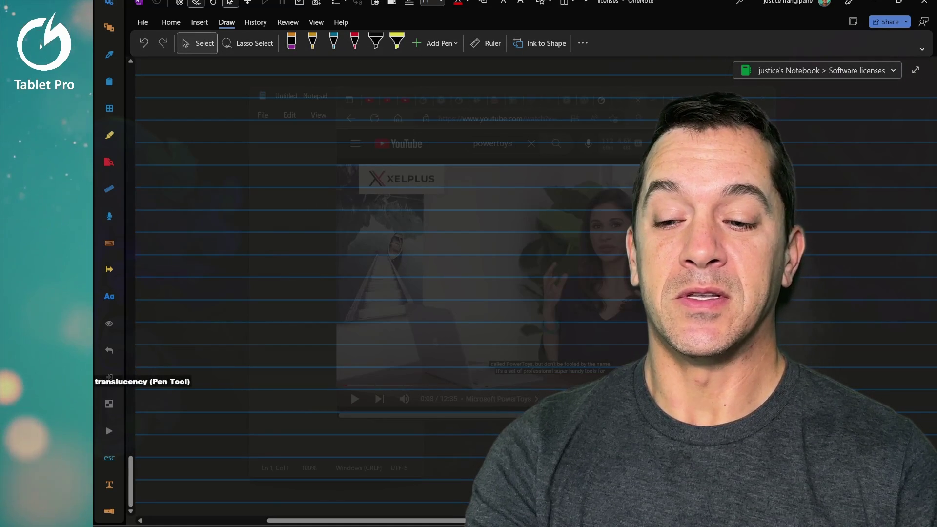
left_click(109, 404)
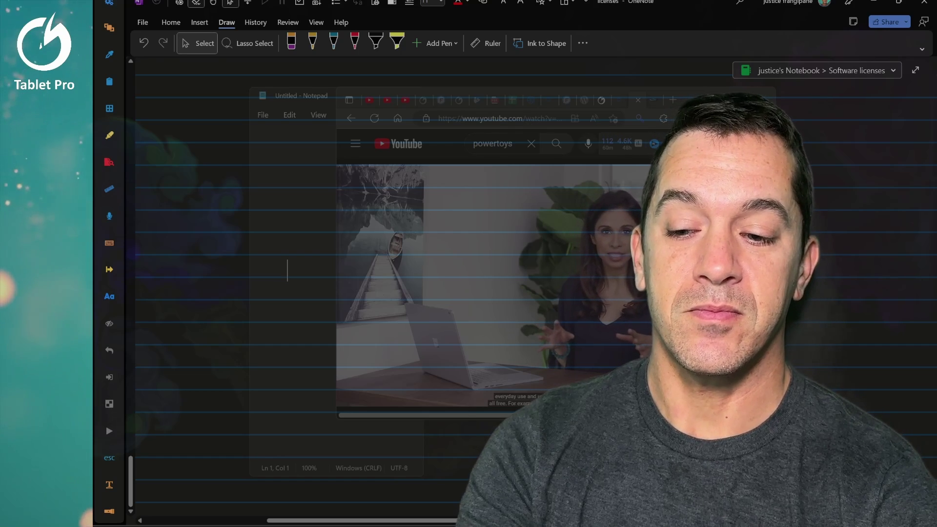
left_click(109, 431)
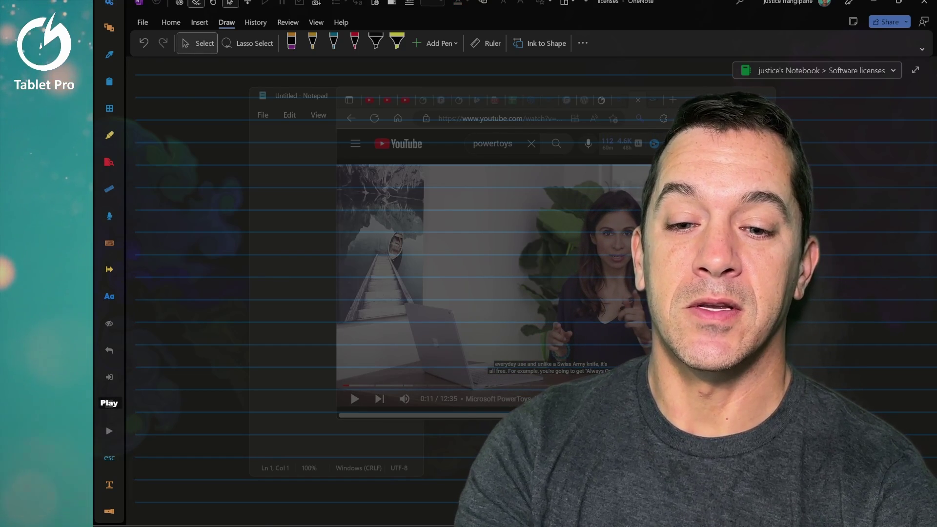
- Handwrite "Super handy tools" with the gold pen on the translucent OneNote page over the video
left_click(312, 42)
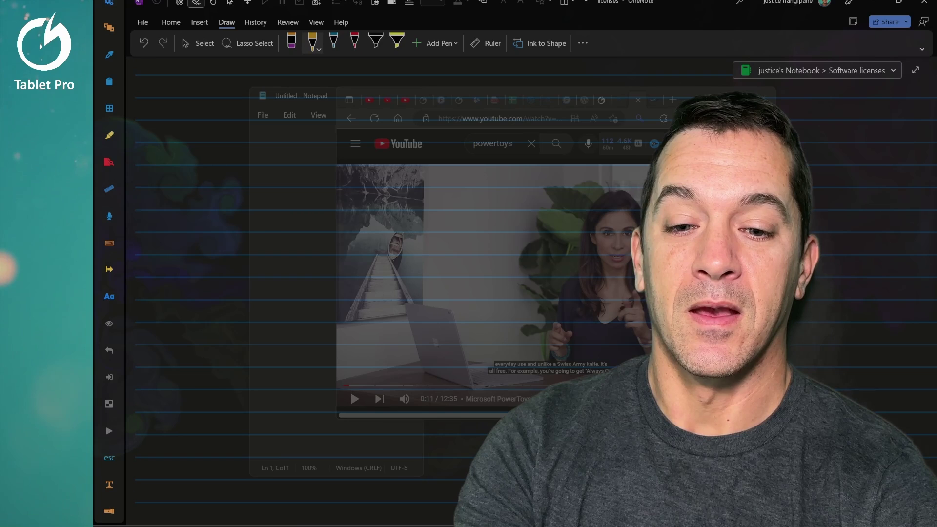
mouse_move(401, 234)
left_mouse_down()
mouse_move(391, 252)
mouse_move(412, 251)
left_mouse_up()
left_click_drag(414, 243, 415, 265)
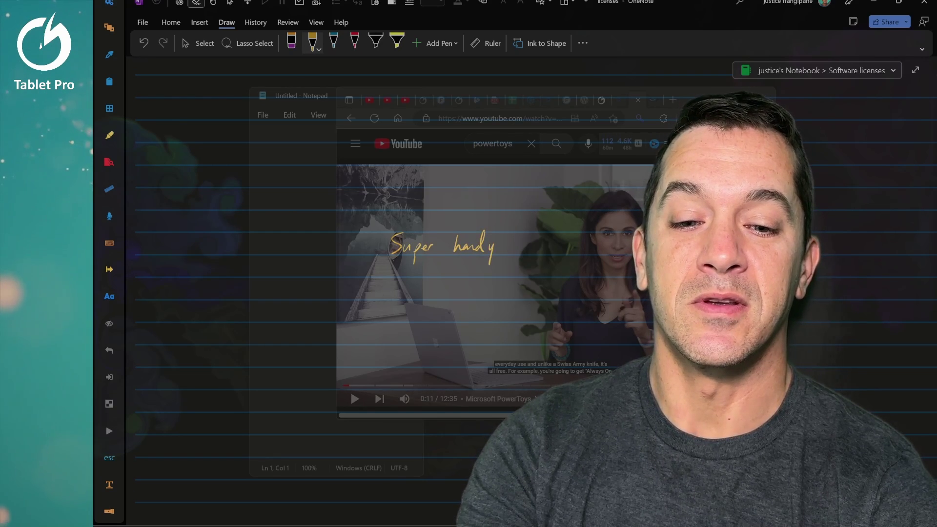
left_click_drag(519, 246, 539, 252)
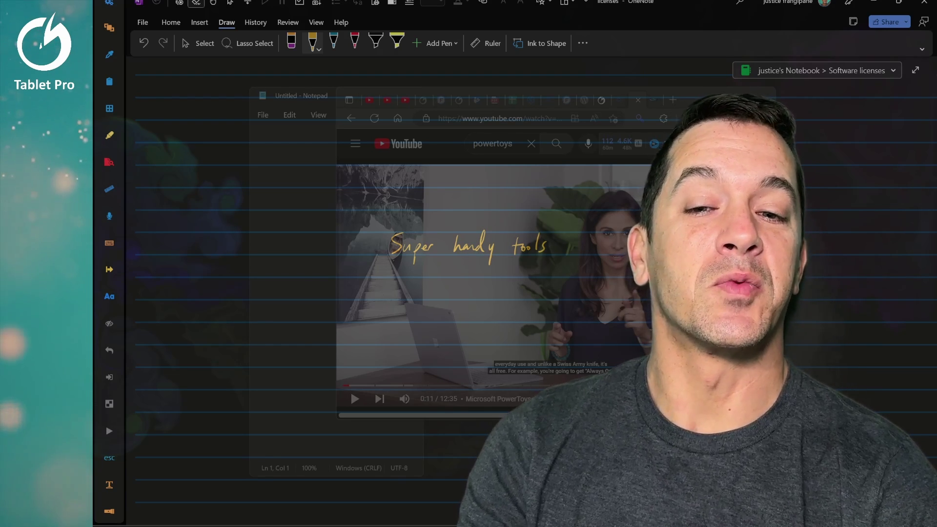
- Play and pause the YouTube video behind the note, and turn off the OneNote window's translucency
key("XF86AudioPlay")
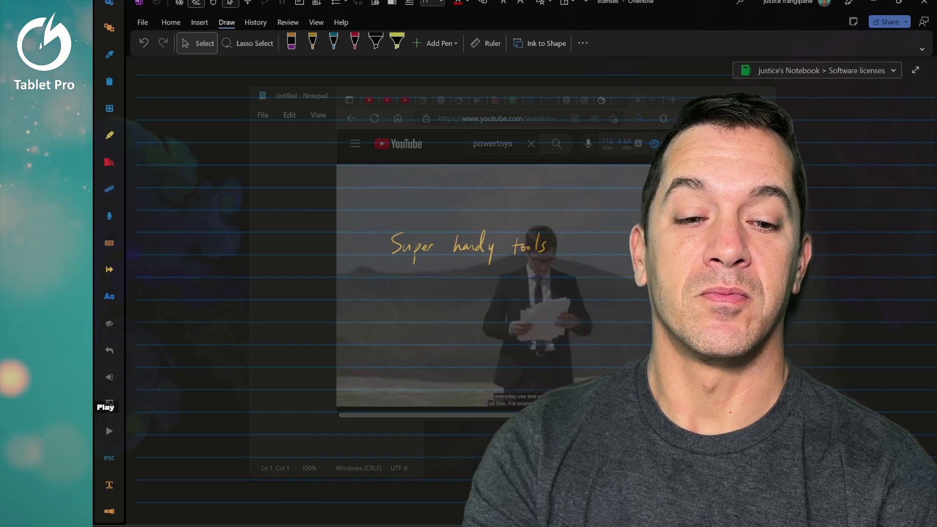
left_click(109, 431)
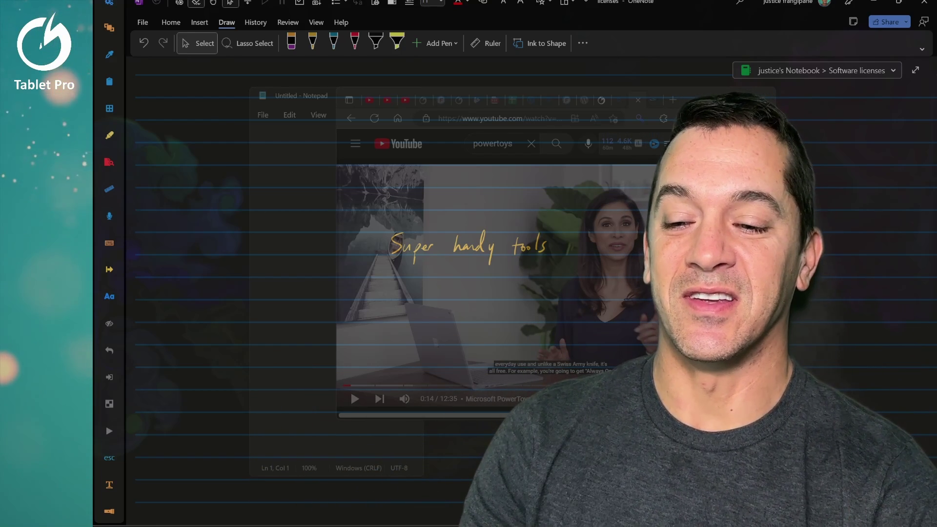
left_click(109, 377)
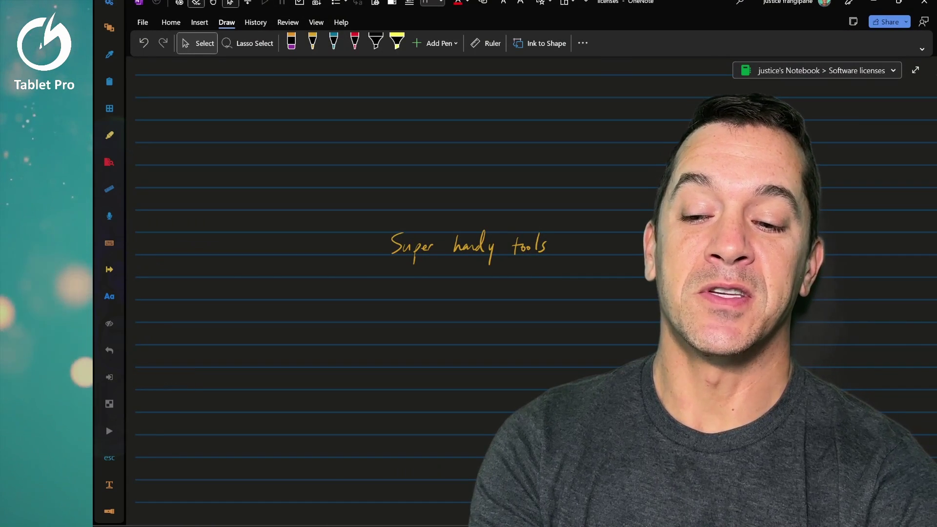
- Open the text expansion manager from the Tablet Pro panel, enter the shorthand .late, and look up its entry in the shorthands list
left_click(530, 271)
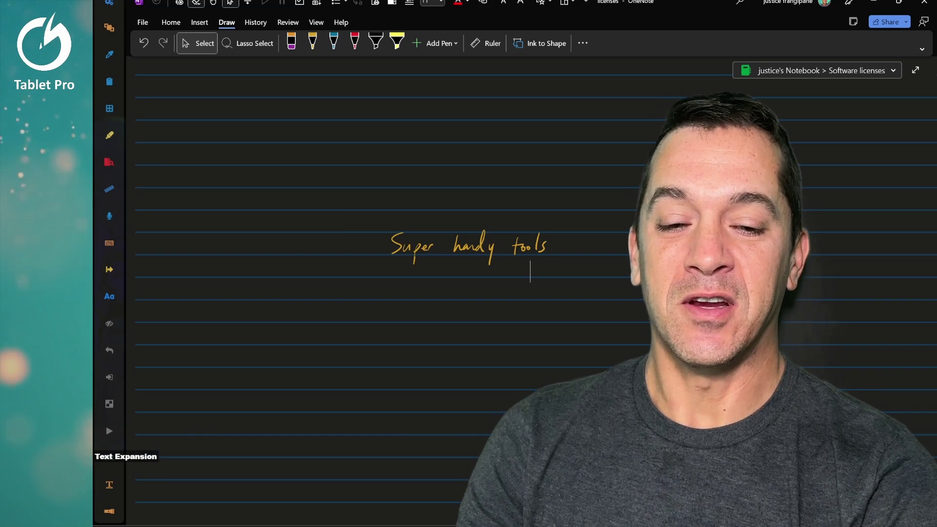
left_click(109, 457)
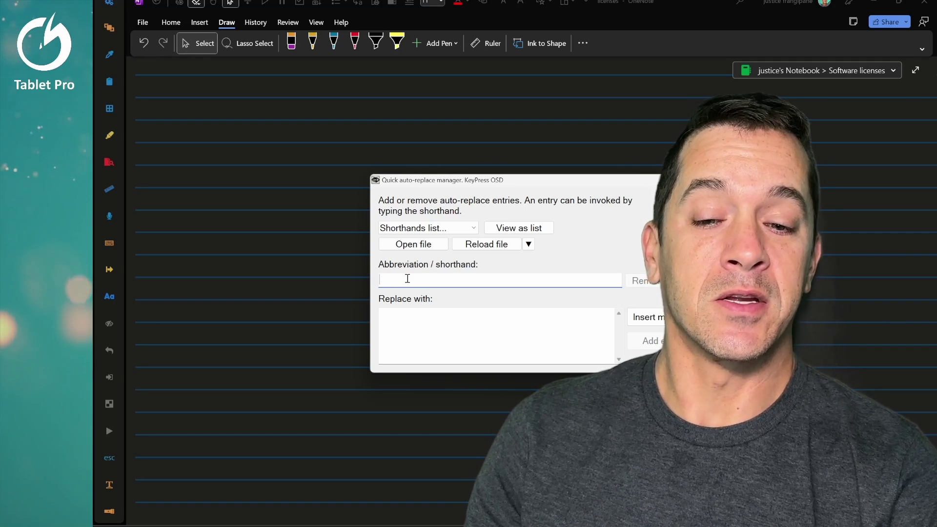
type(".late")
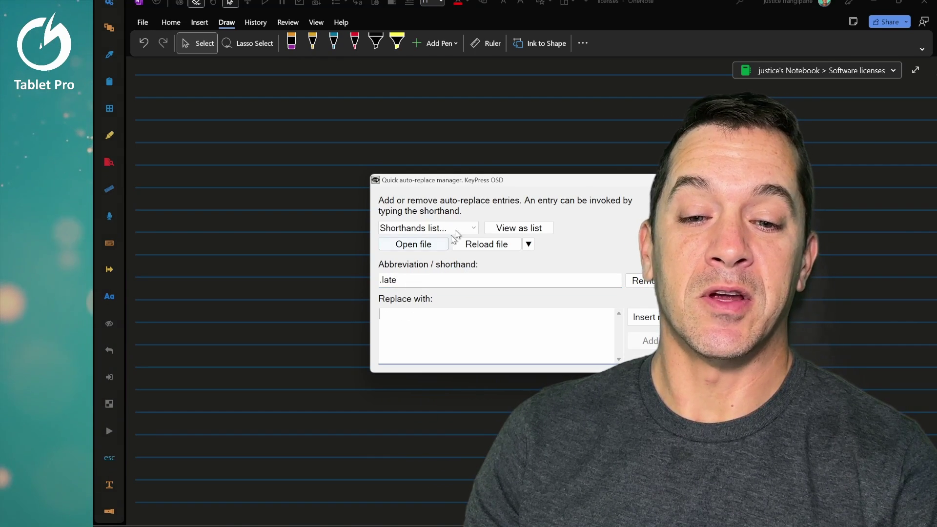
left_click(425, 228)
scroll(429, 181, "up", 20)
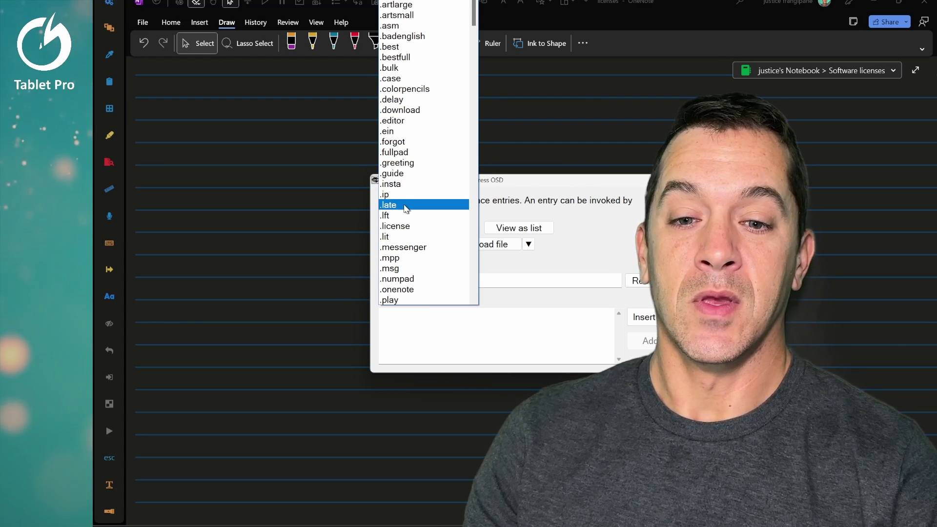
left_click(406, 204)
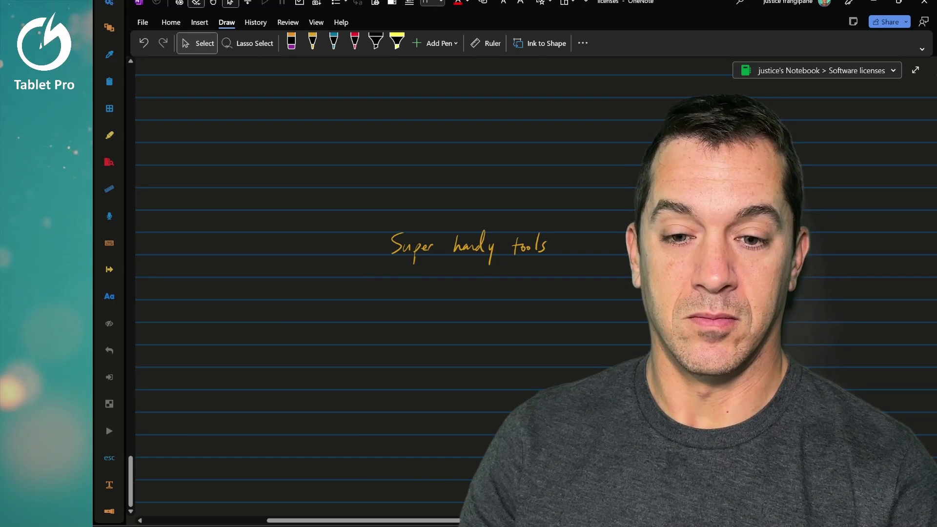
- Expand the .late shorthand below the handwritten note, supplying the recipient's first name as its argument
left_click(392, 294)
type(".late")
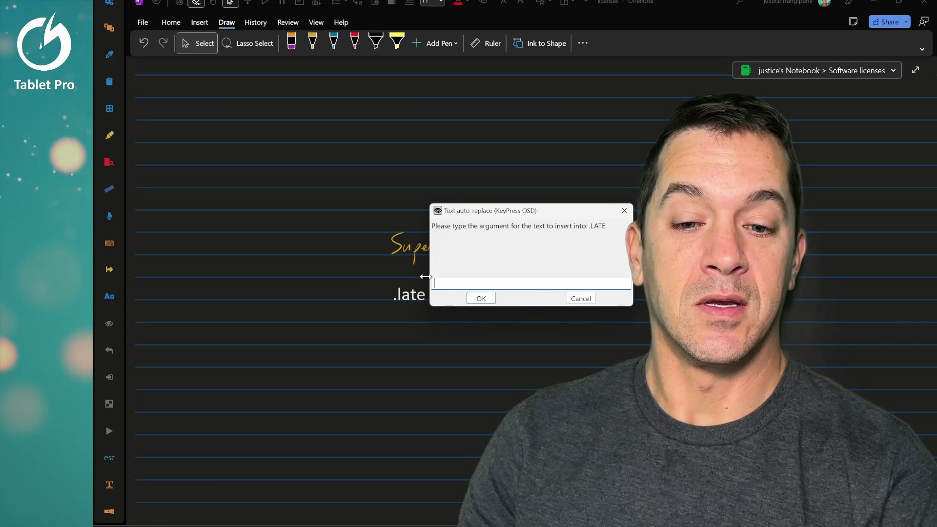
type("Tina")
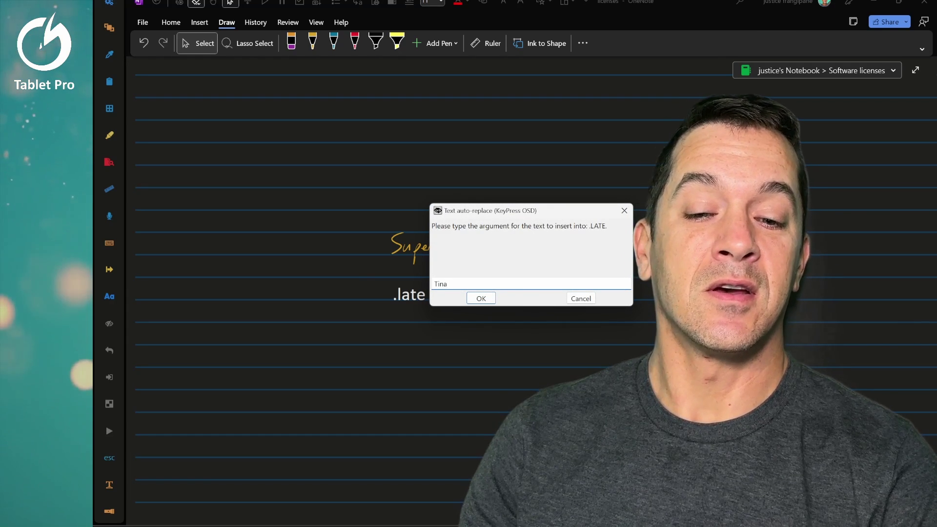
key("Return")
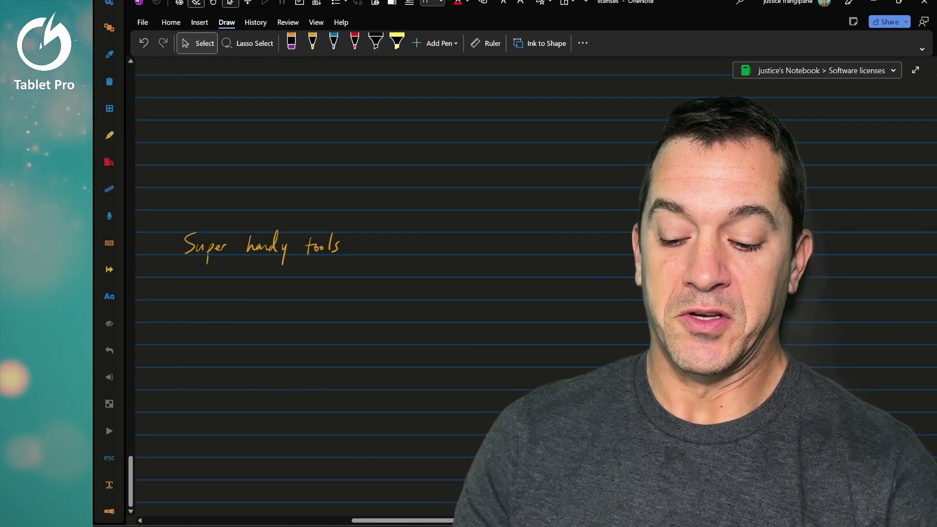
- Expand the emoji shorthands sml, grn and fwn on separate lines below the handwritten note
left_click(187, 272)
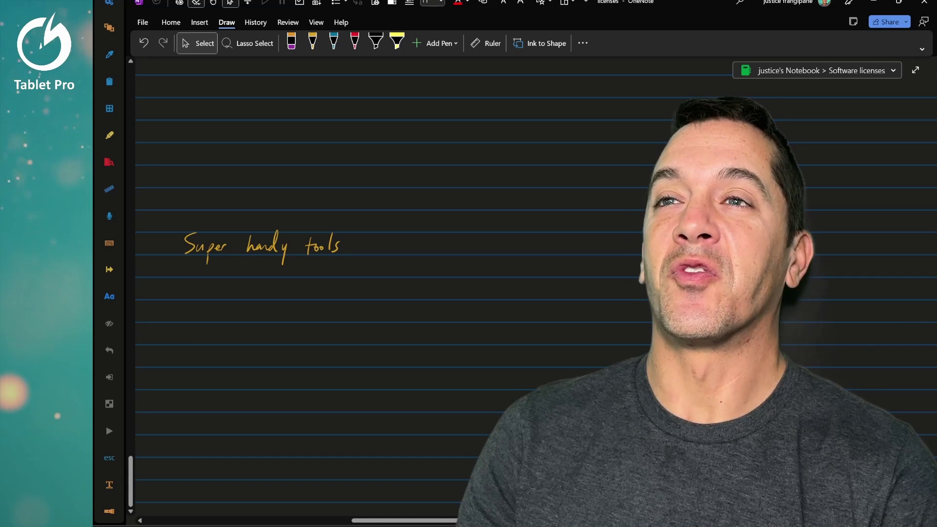
type("sml")
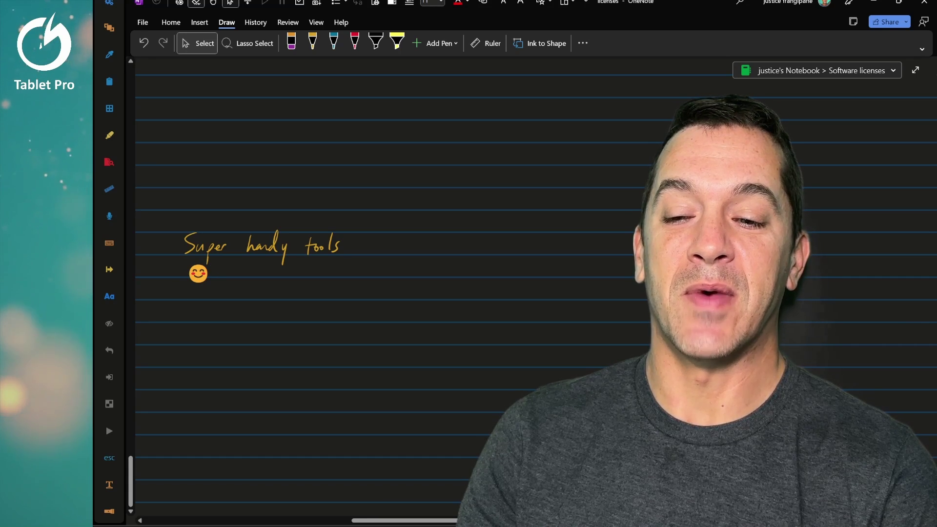
key("Return")
type("grn")
key("Return")
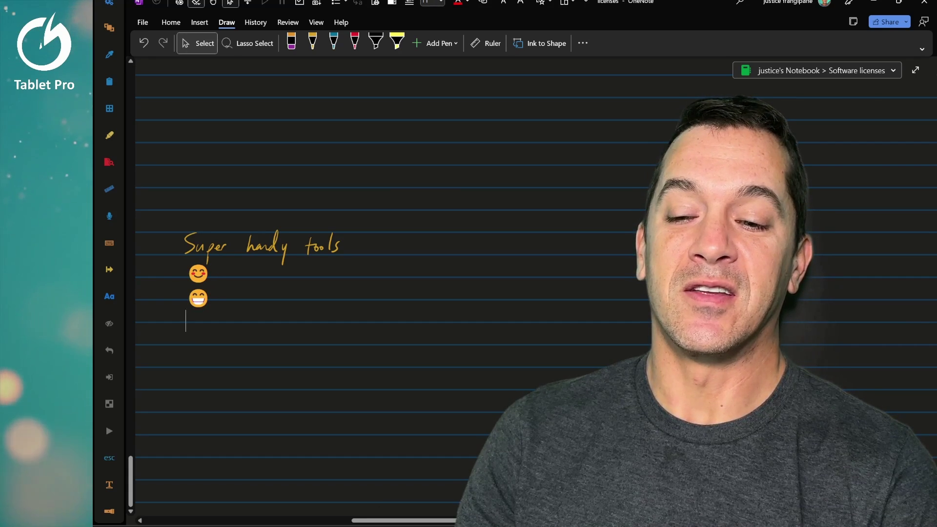
type("fwn")
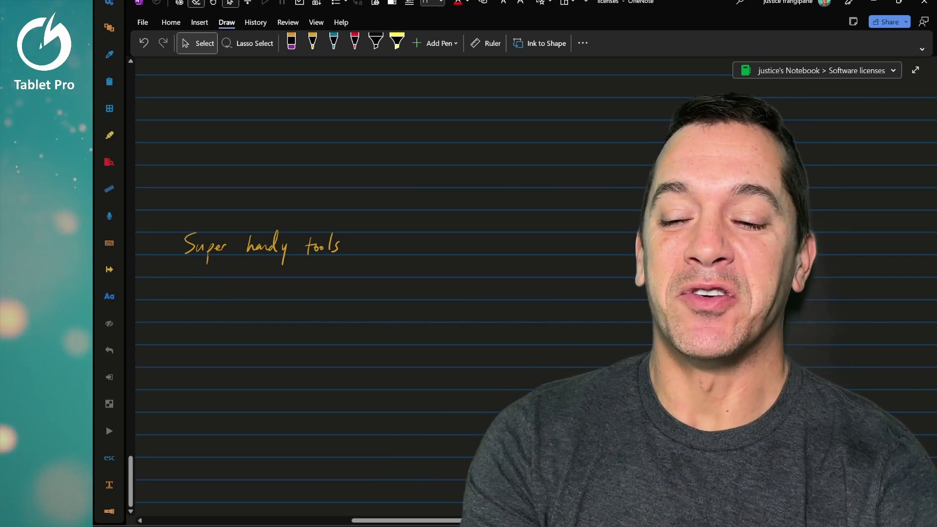
- Spotlight the mouse pointer on the OneNote page from the Tablet Pro panel, and dismiss the spotlight
left_click(185, 317)
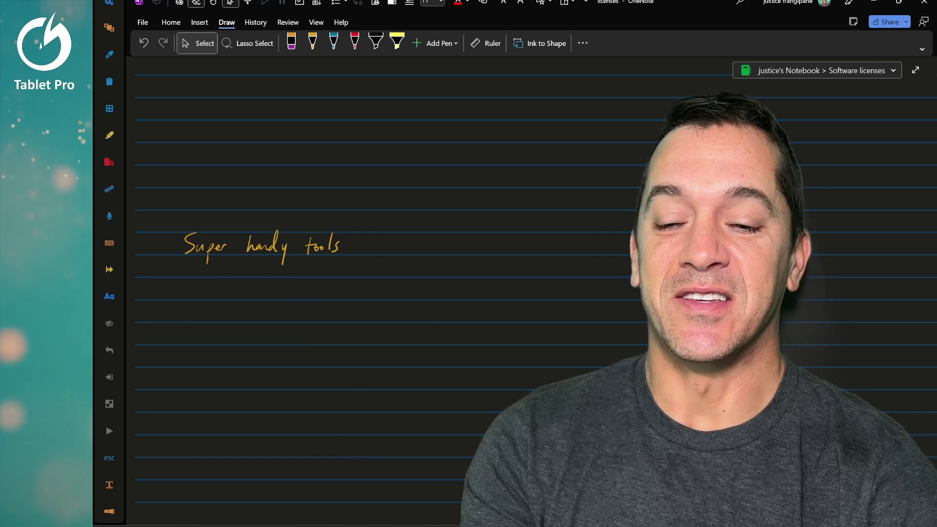
left_click(109, 512)
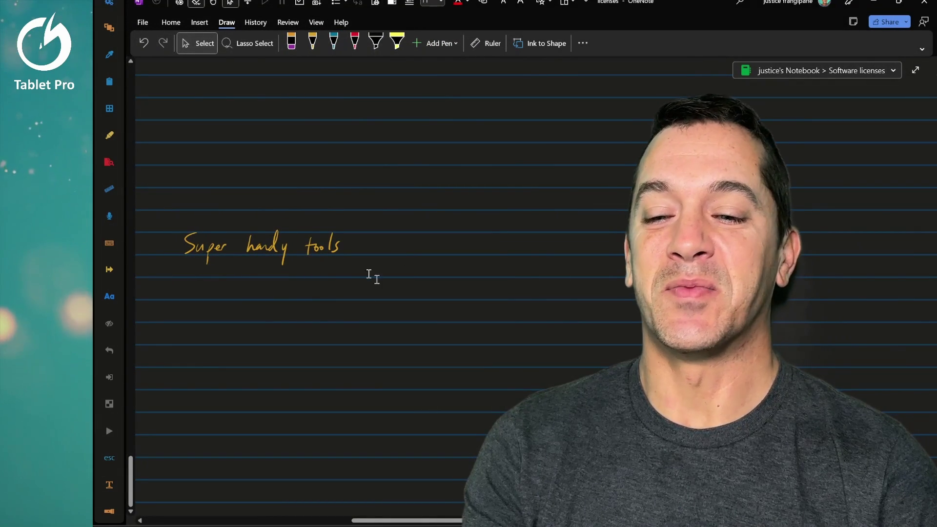
left_click(109, 511)
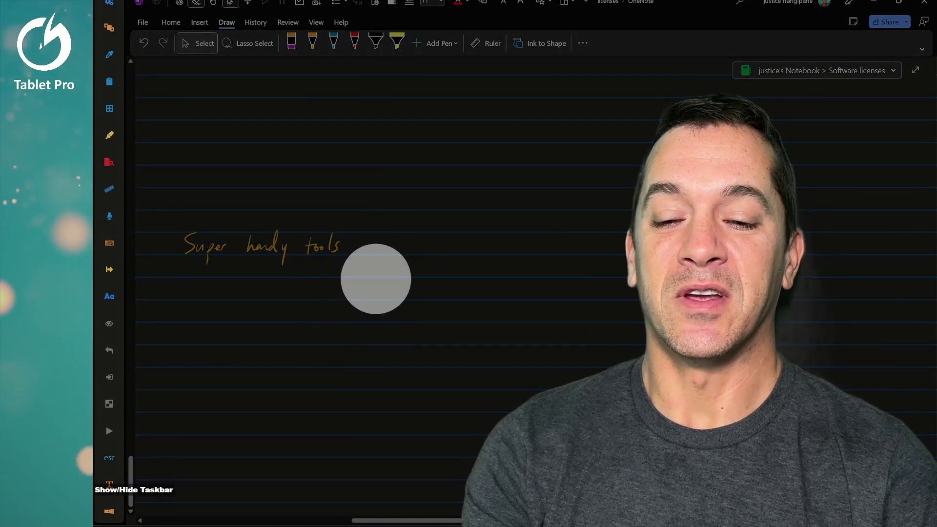
left_click(203, 247)
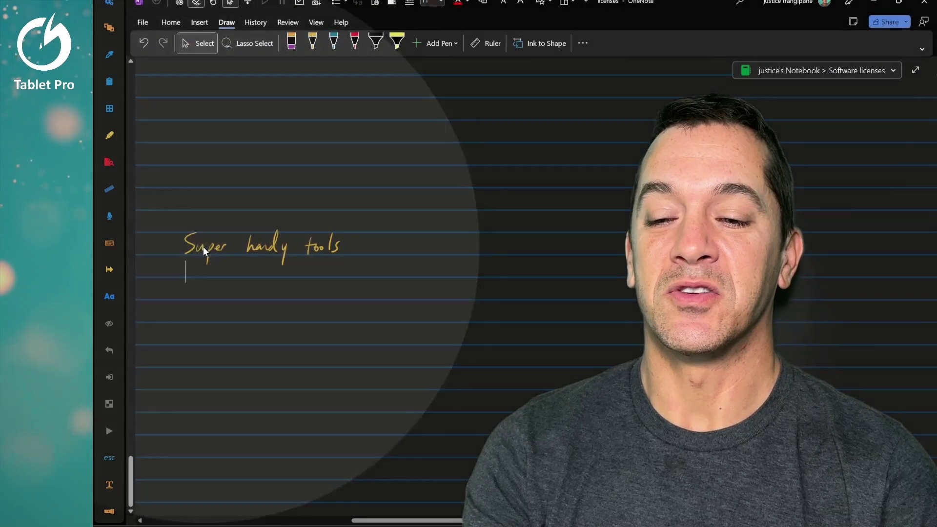
key("Escape")
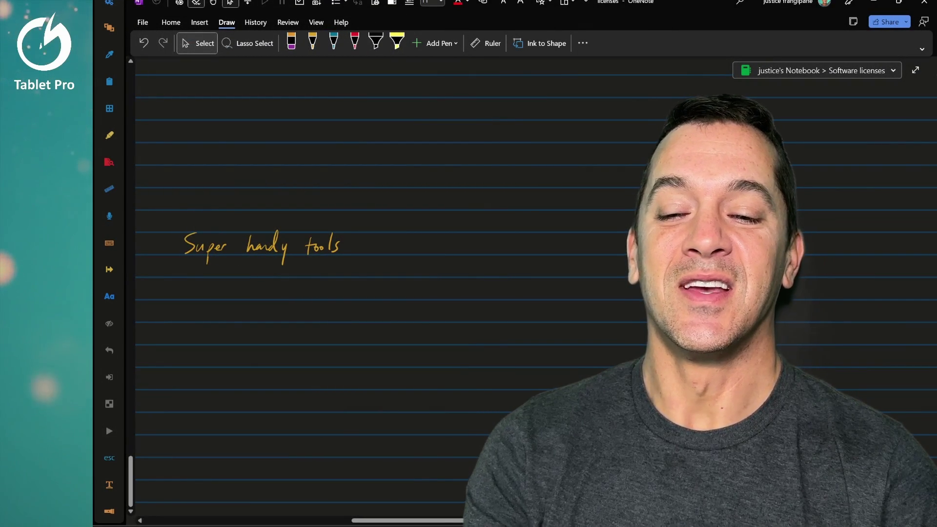